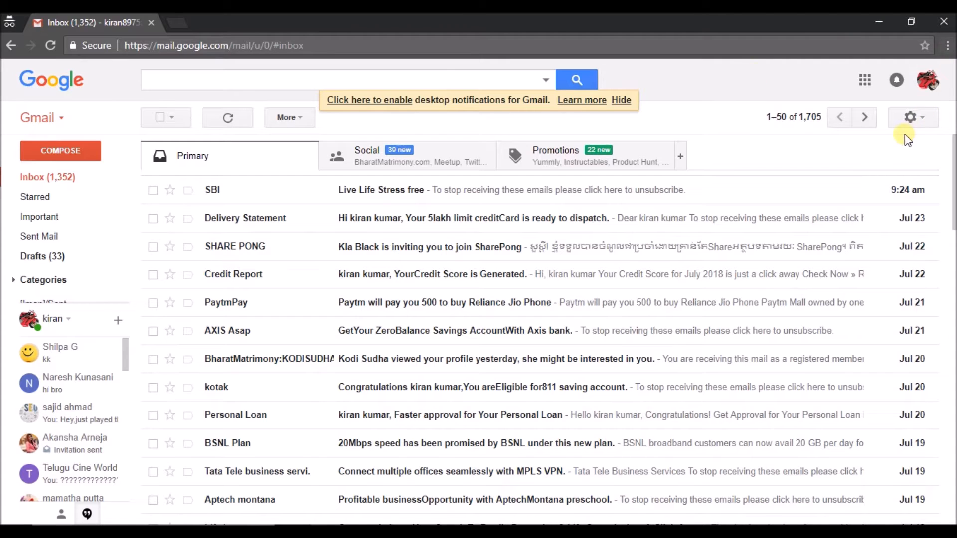
- Switch to the new Gmail interface and choose the Compact view in the welcome setup
click(925, 118)
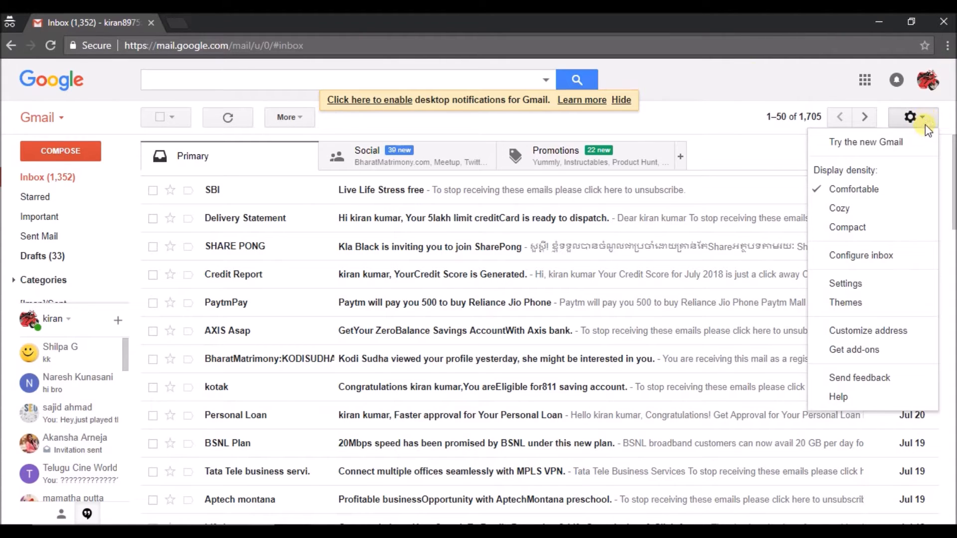
click(871, 145)
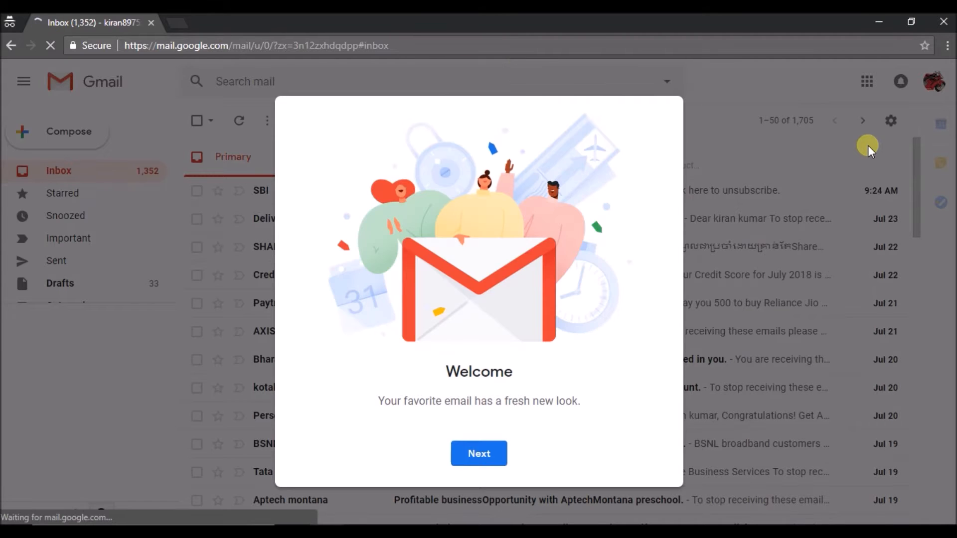
click(479, 453)
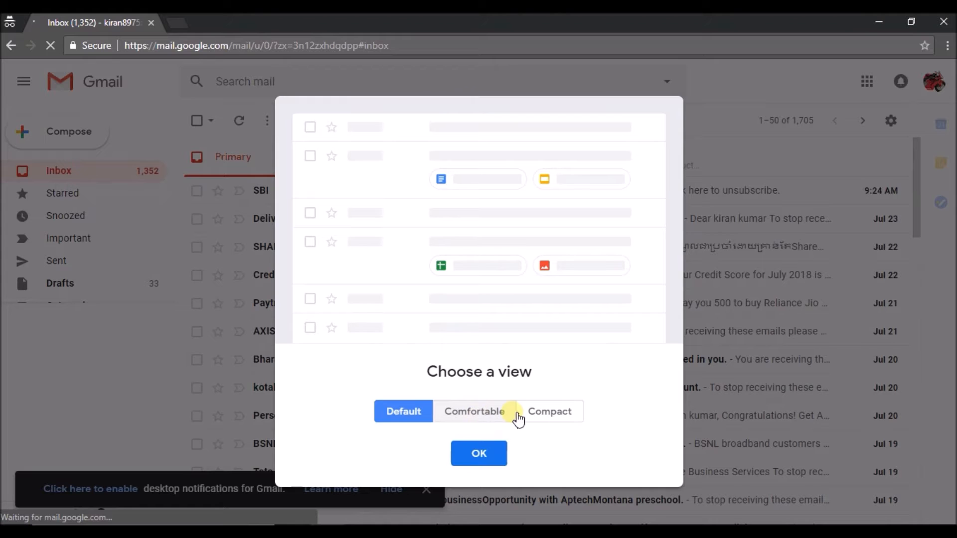
click(471, 413)
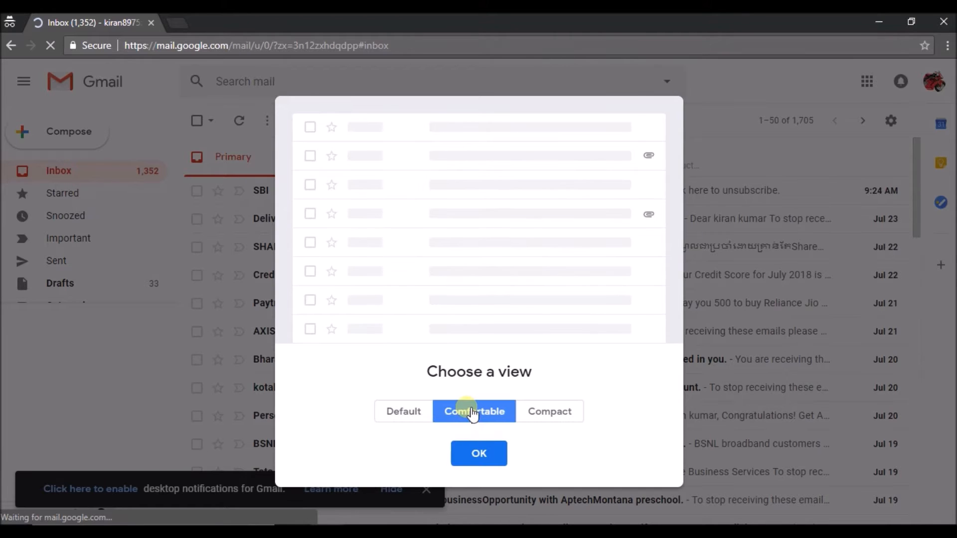
click(555, 416)
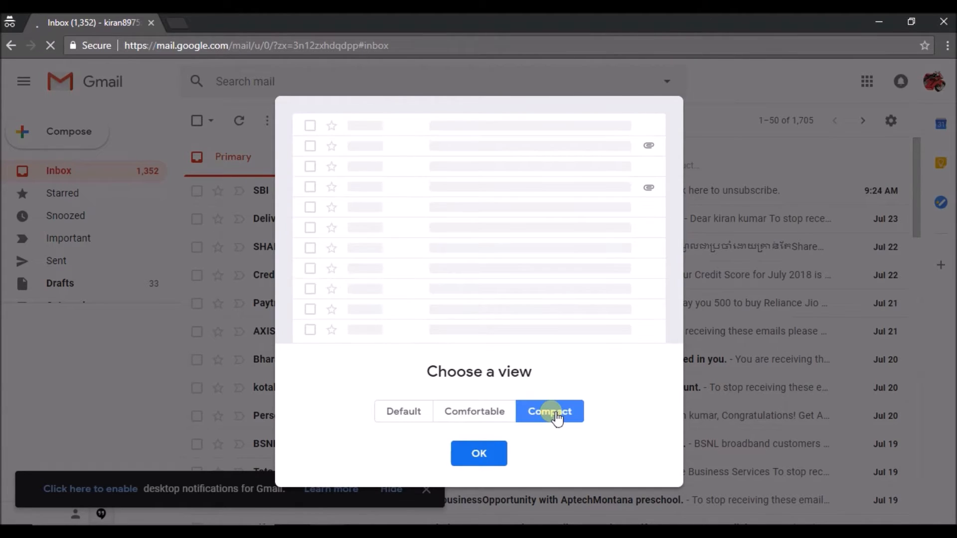
click(484, 465)
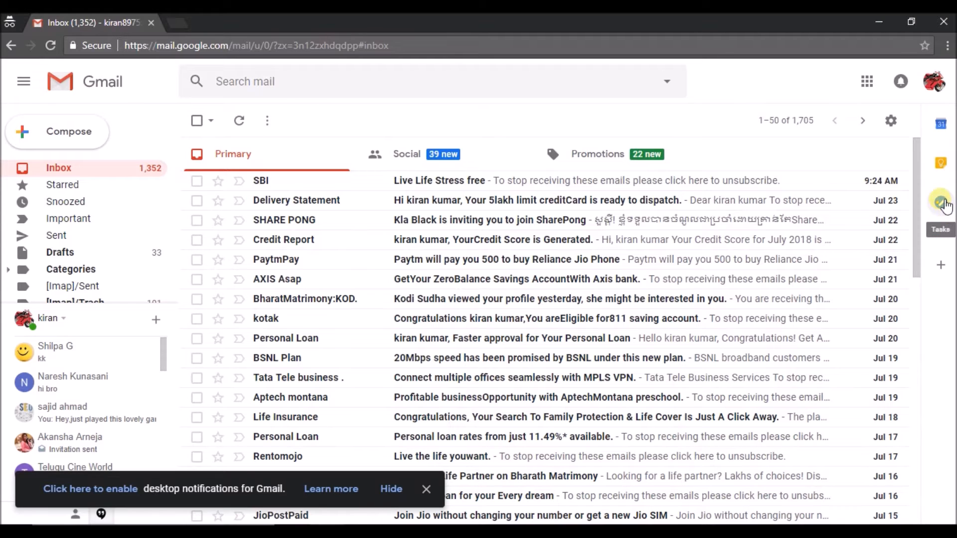
- Browse the Gmail add-ons in G Suite Marketplace and view the Wrike for Gmail details page
click(941, 267)
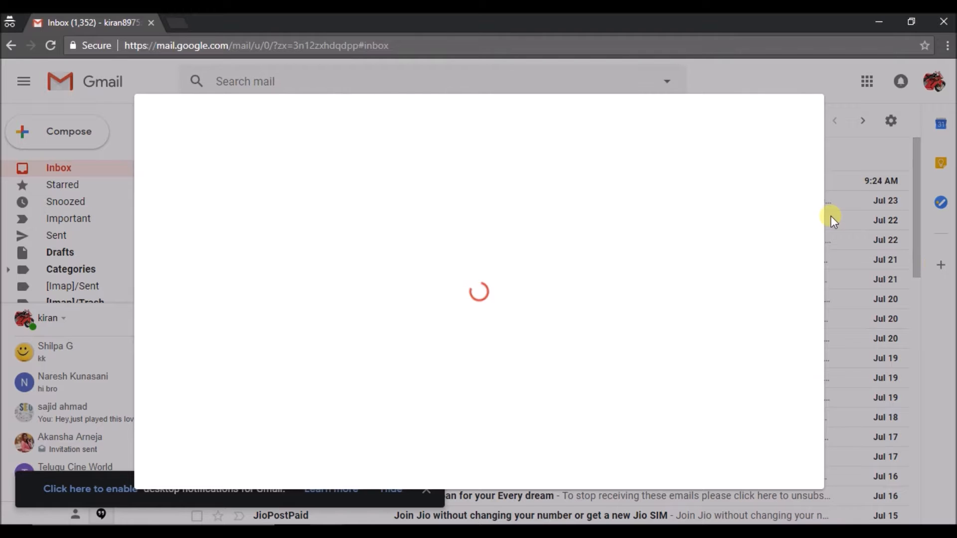
key(Escape)
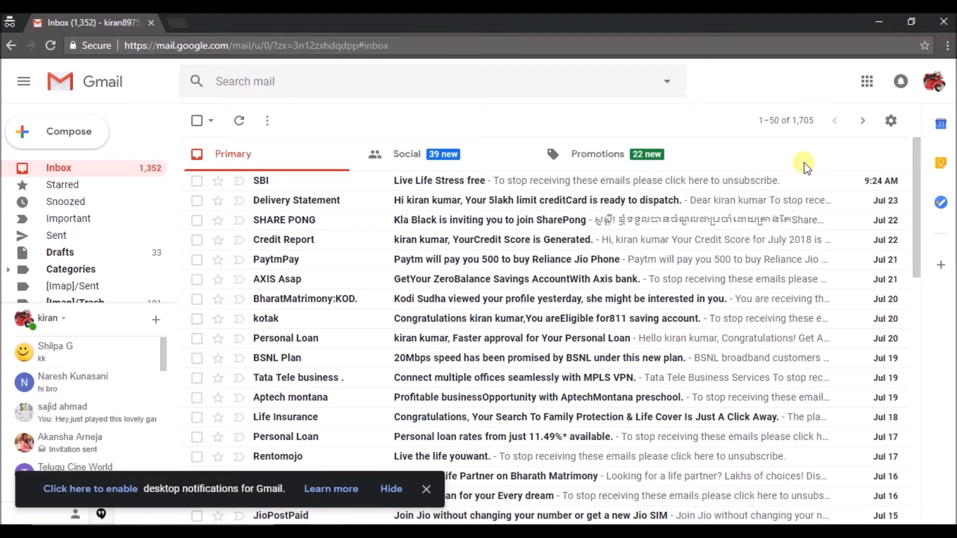
click(942, 266)
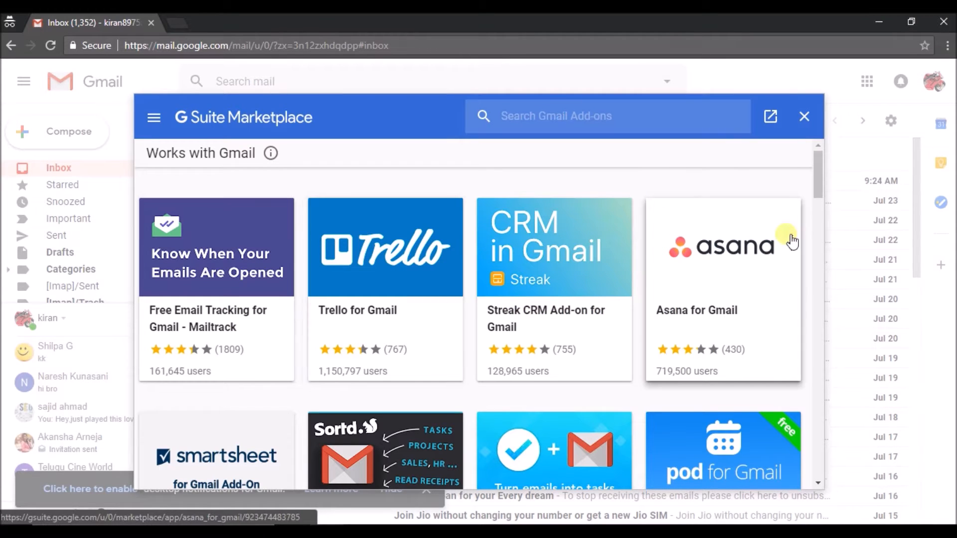
drag(816, 169, 815, 221)
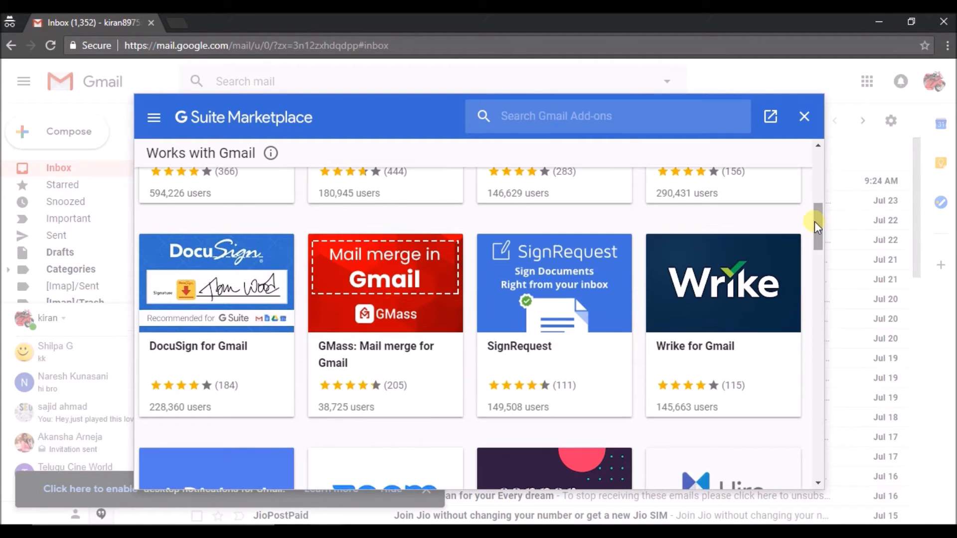
click(736, 282)
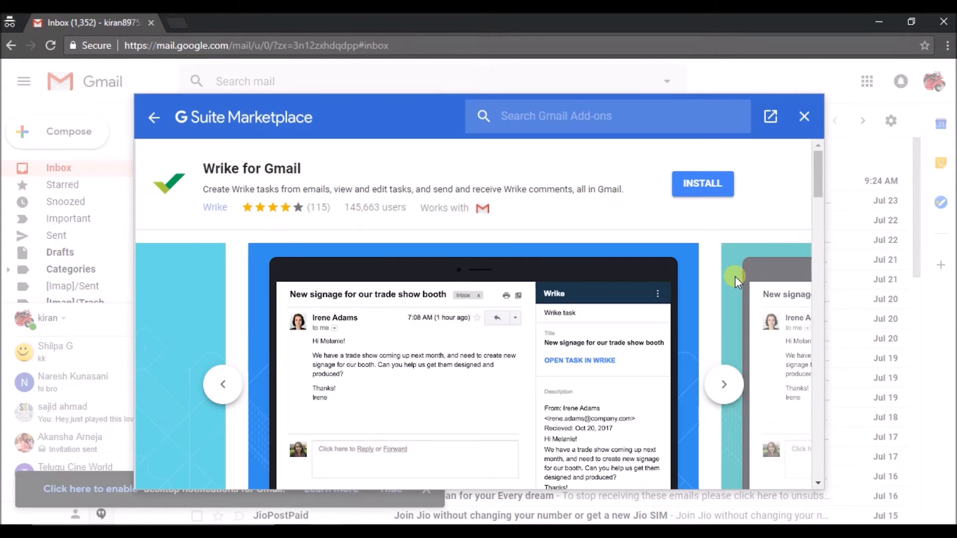
click(800, 116)
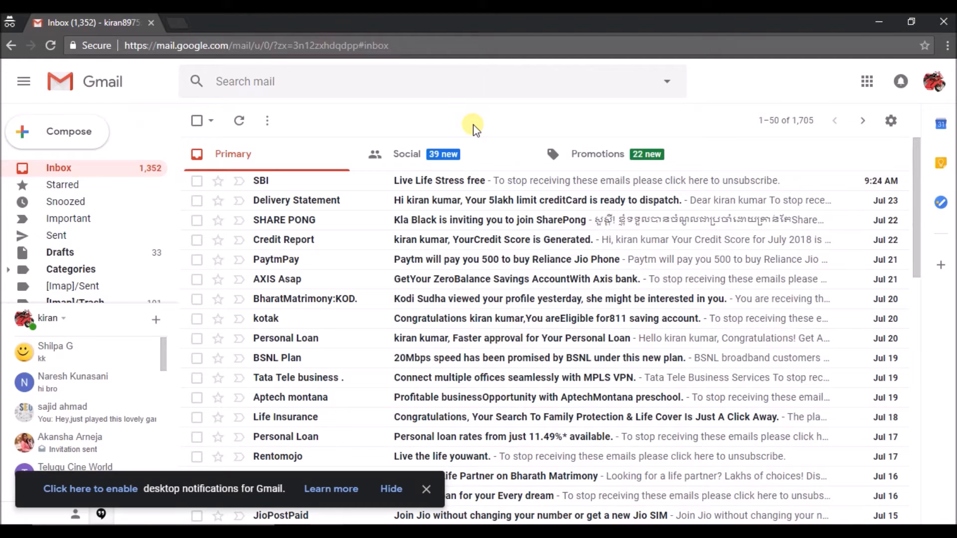
- Compose a new message to Game Dev Tutorials with the subject "hello" and the body "hiiiiii"
click(51, 139)
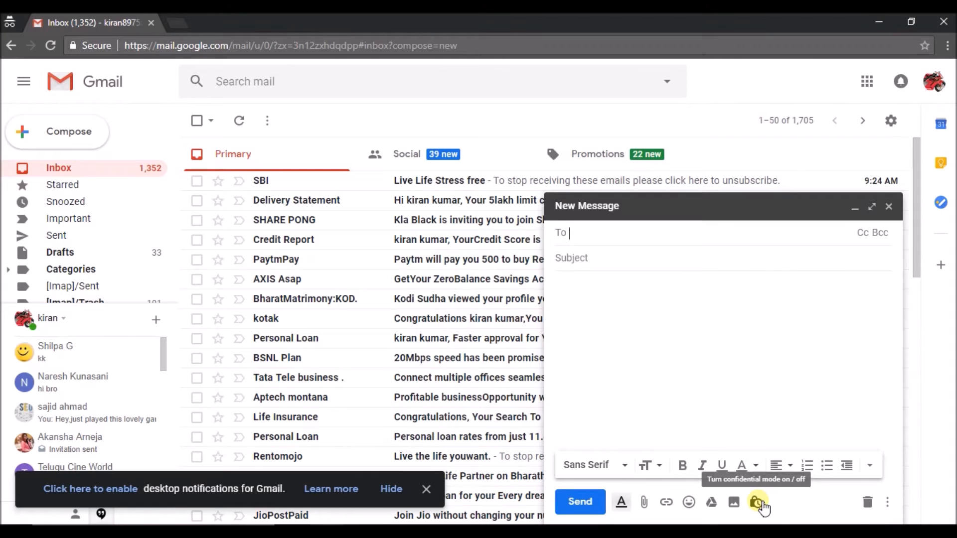
text(g)
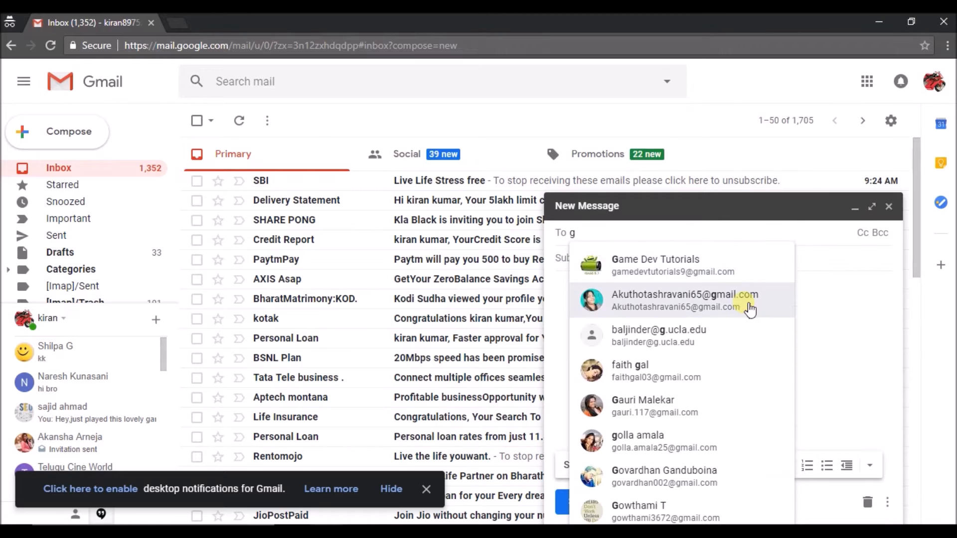
click(689, 261)
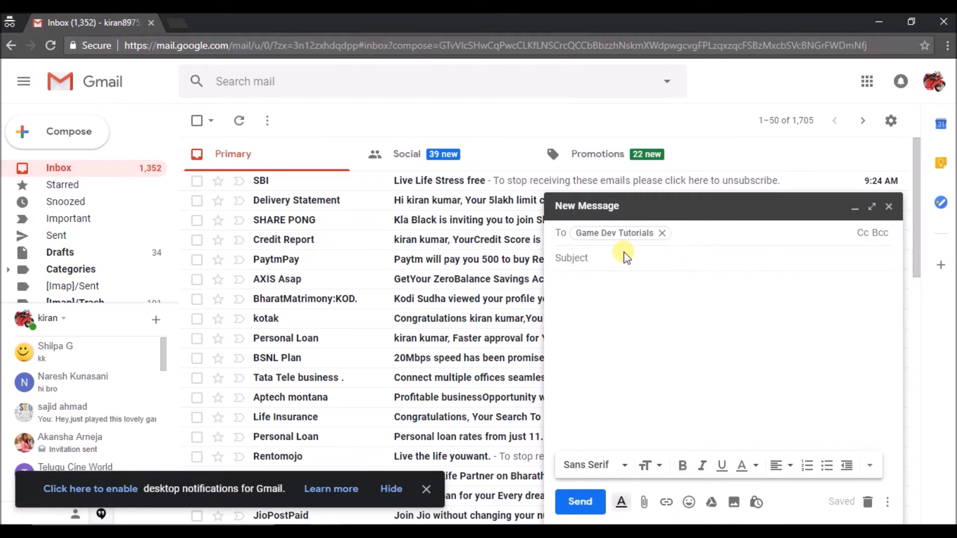
text(hello)
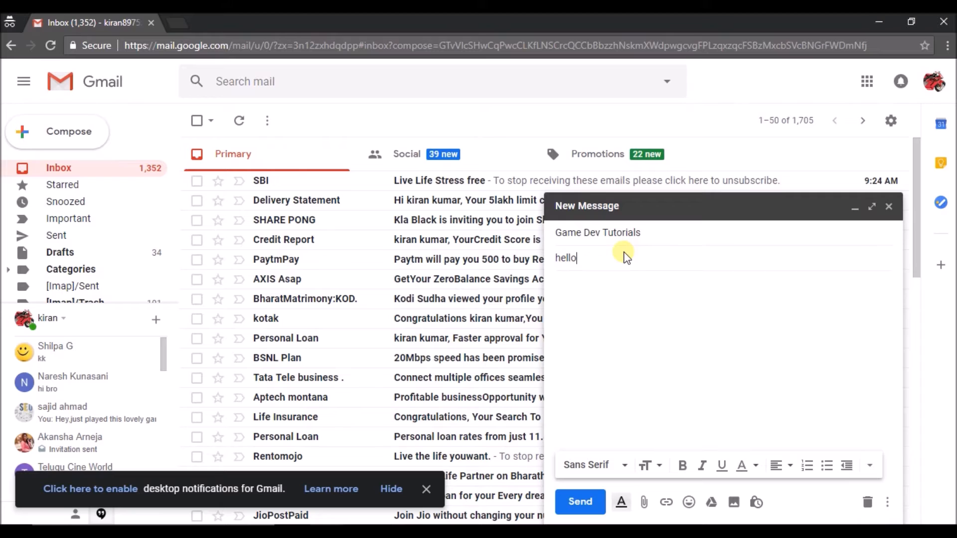
click(617, 318)
text(hiiiiii)
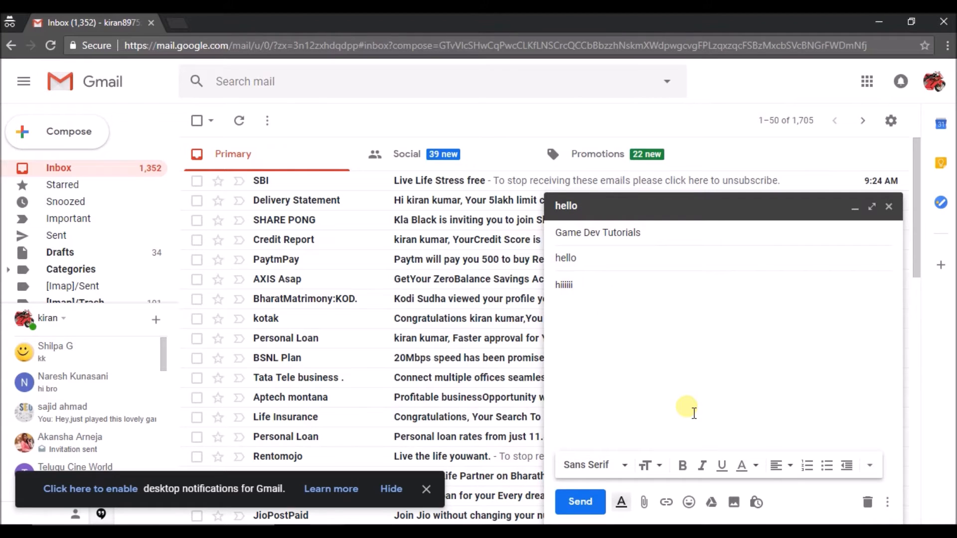
- Turn on confidential mode for the message with an expiration of 1 day and no SMS passcode
click(758, 503)
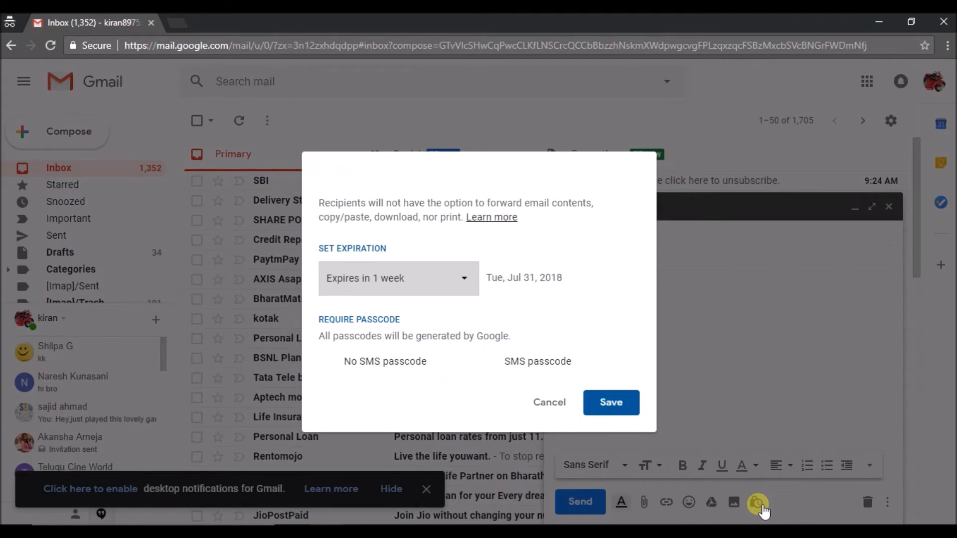
click(455, 292)
click(410, 249)
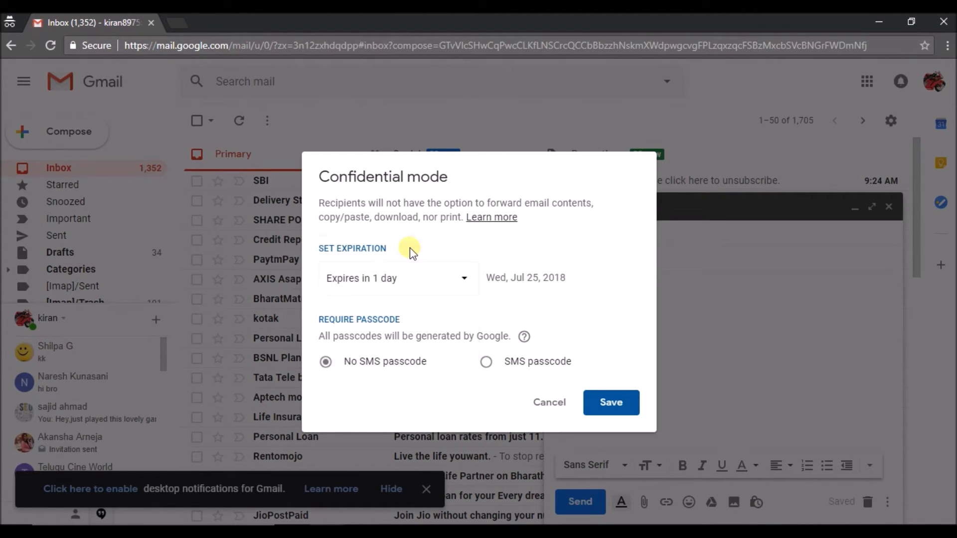
click(621, 406)
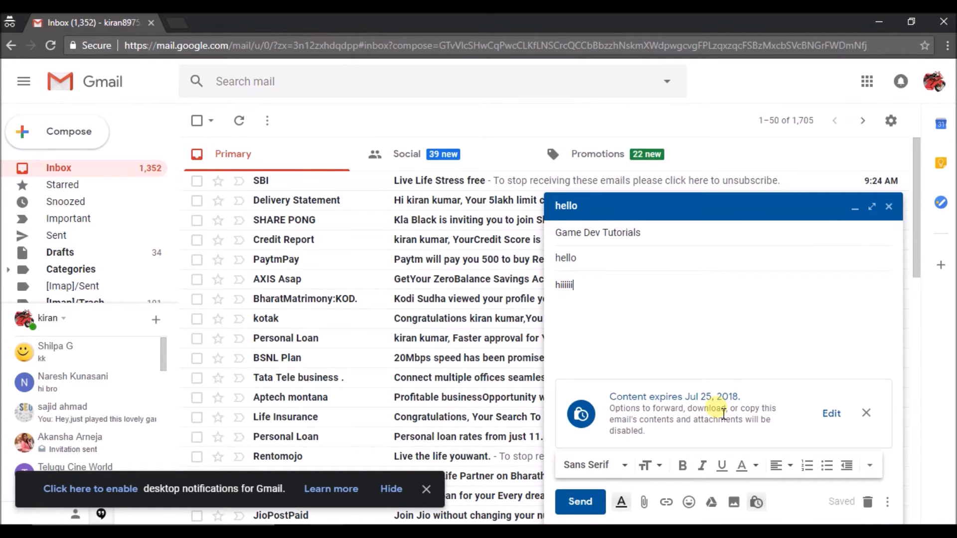
- Send the confidential message and open it from the Sent mail
click(583, 504)
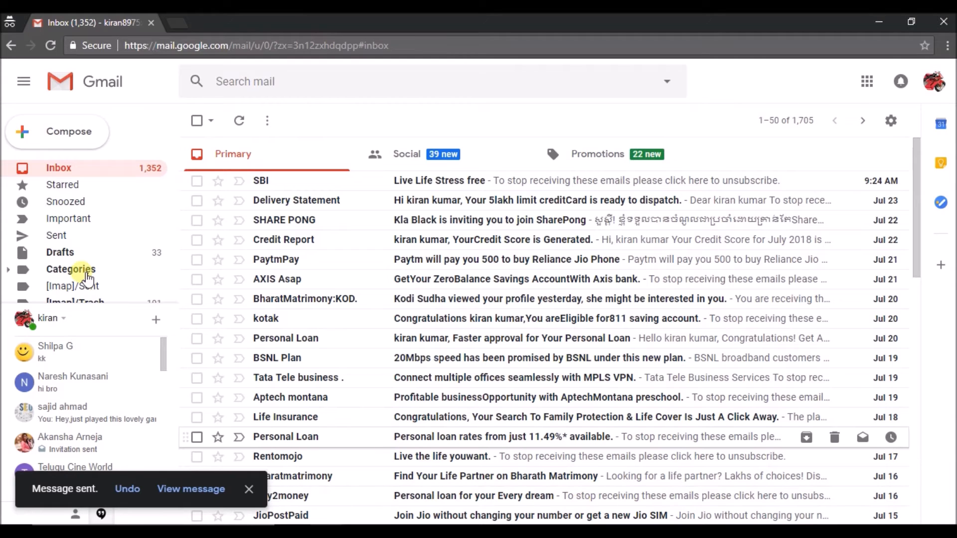
click(75, 239)
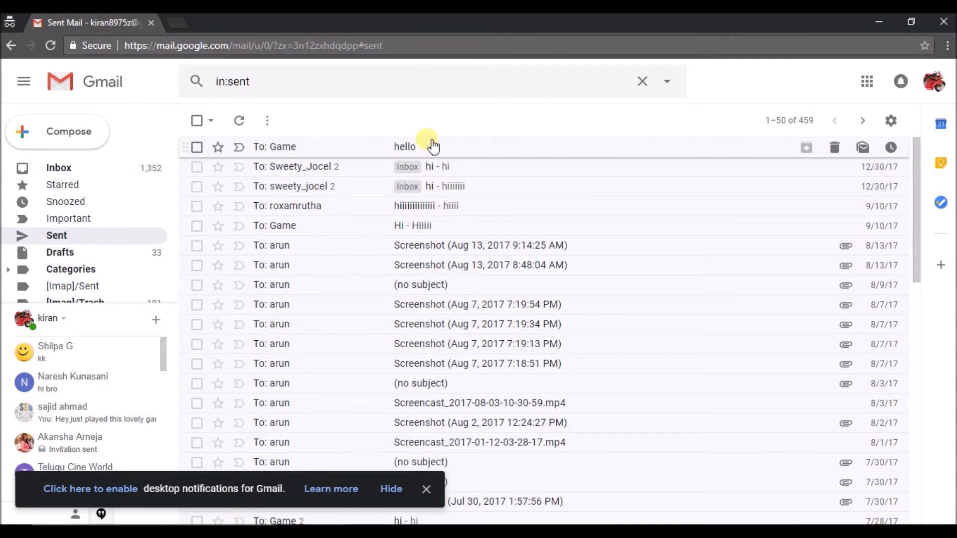
click(432, 147)
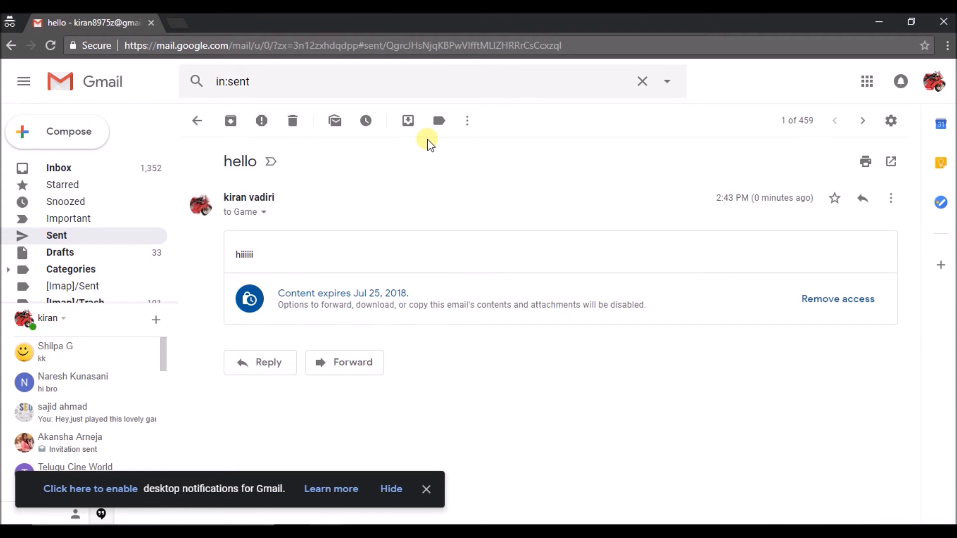
- Compose another message to Game Dev Tutorials with the subject "hello" and the body "hi"
click(68, 133)
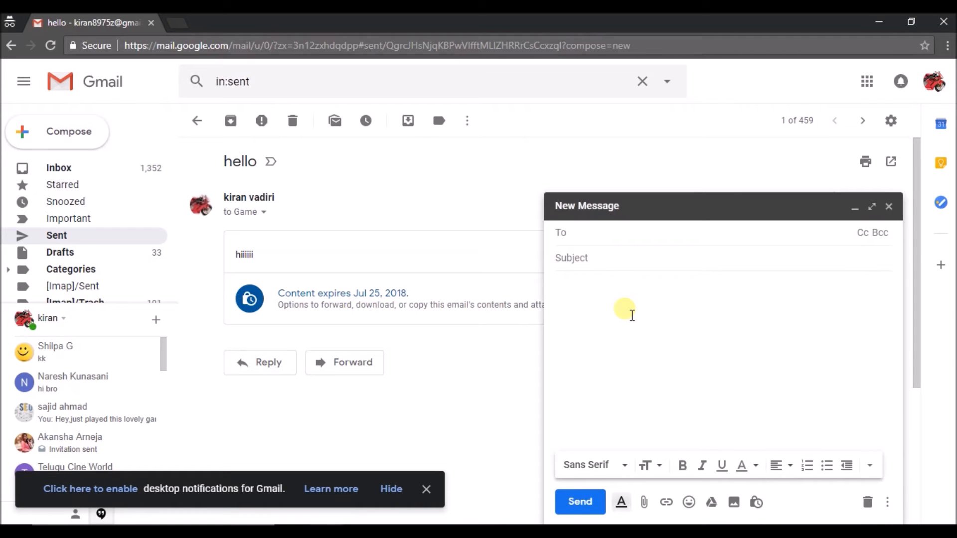
text(gaa)
key(BackSpace)
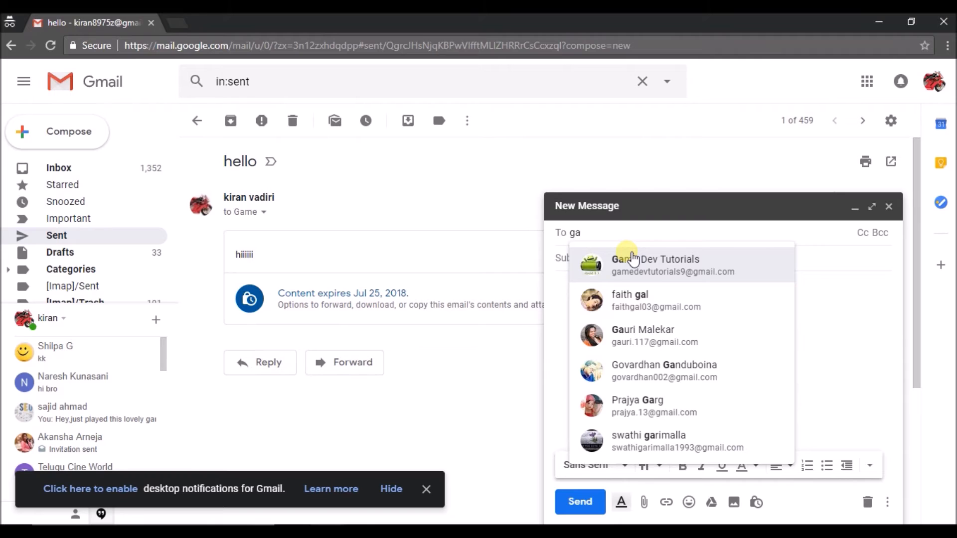
click(660, 260)
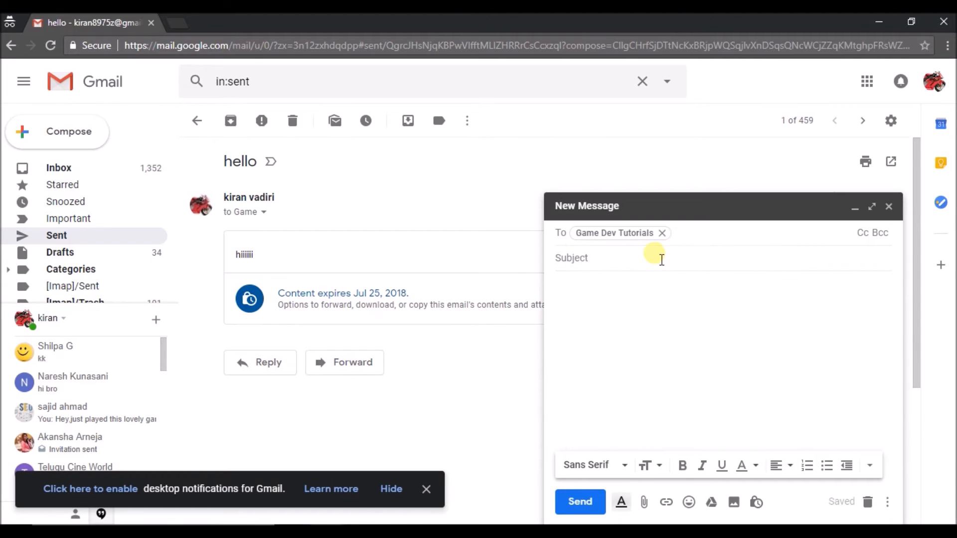
click(618, 260)
text(hello)
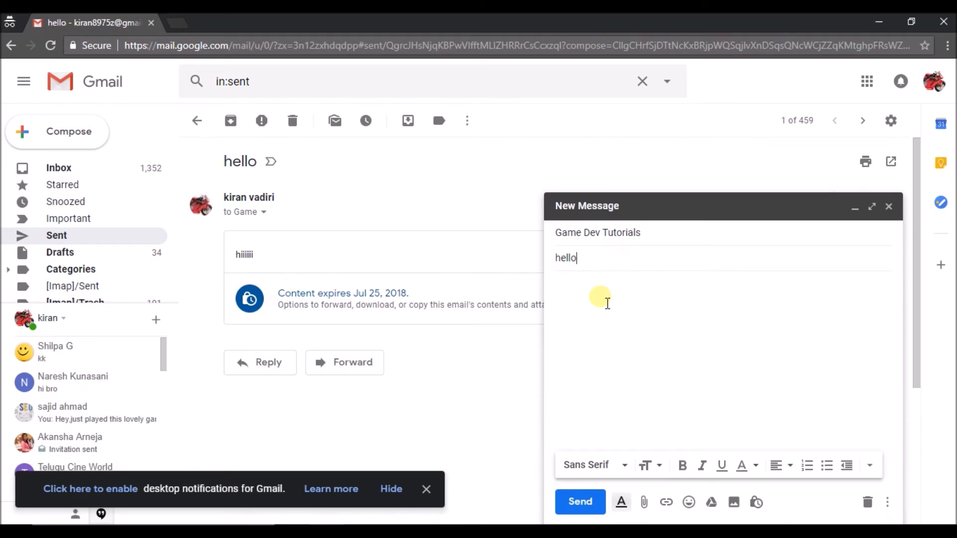
click(608, 304)
text(hi)
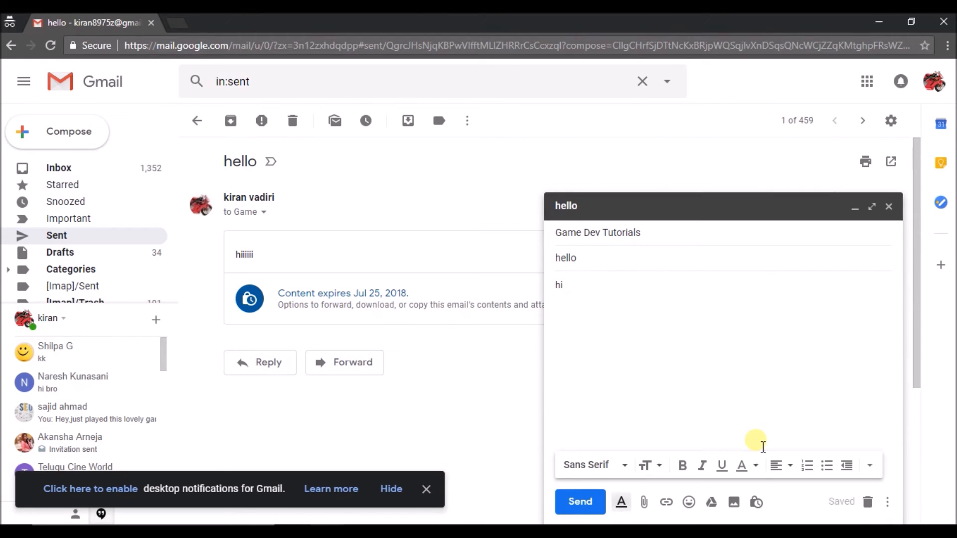
- Turn on confidential mode for the second message with an SMS passcode and an expiration of 5 years
click(756, 504)
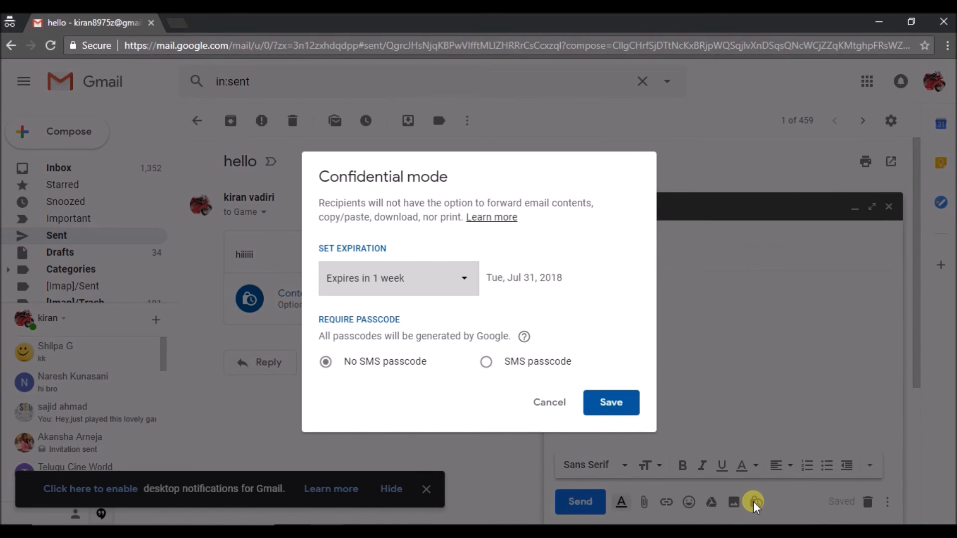
click(485, 362)
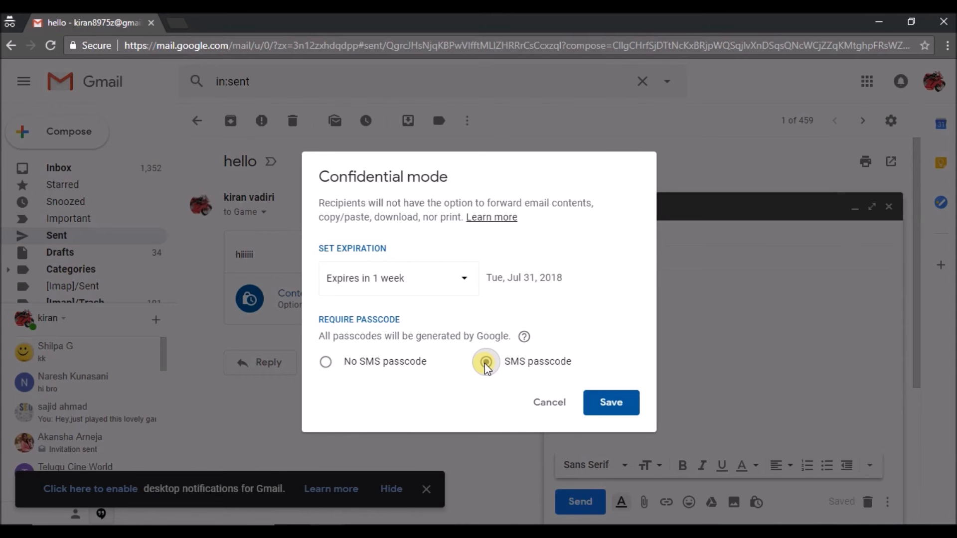
click(467, 288)
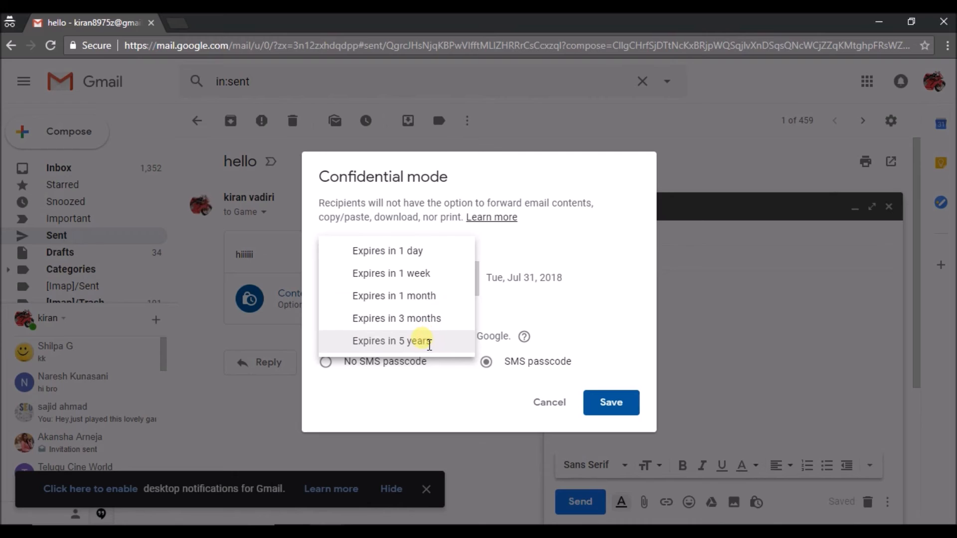
click(428, 343)
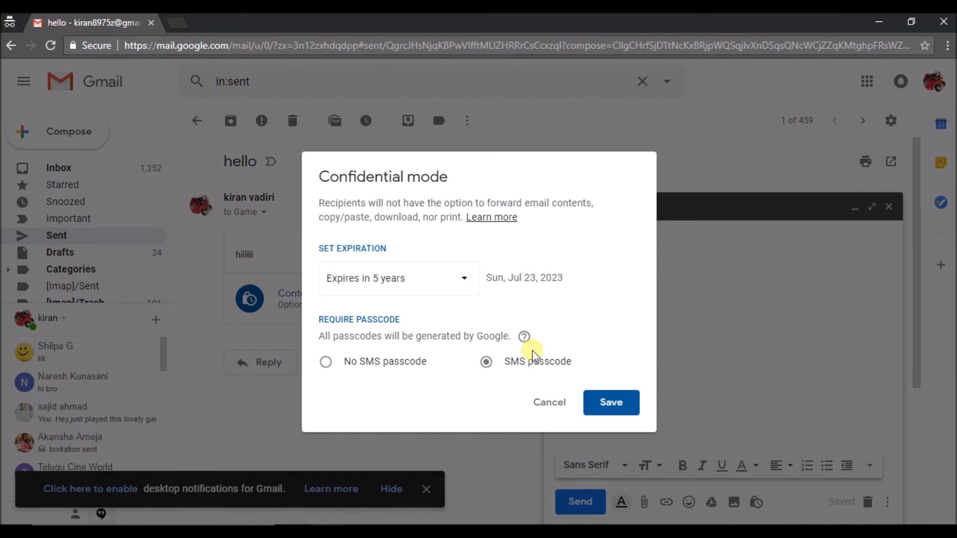
click(612, 404)
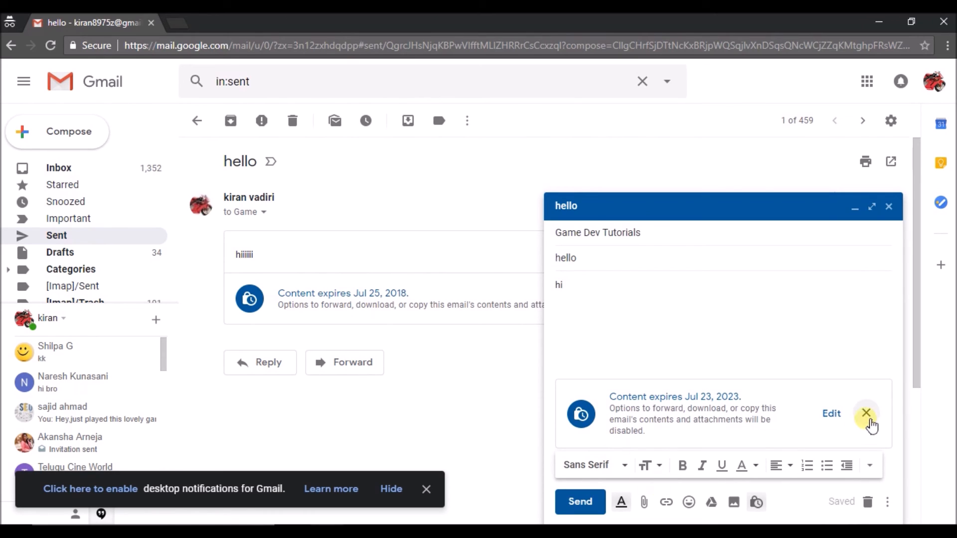
- Try to send the message, choosing Brazil as the country code and entering the recipient's phone number for the SMS passcode
click(593, 505)
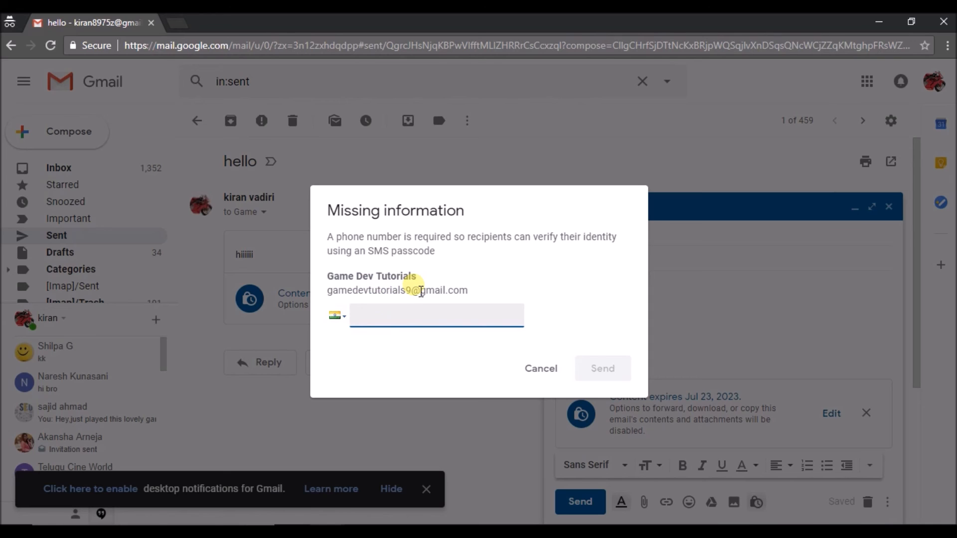
click(344, 317)
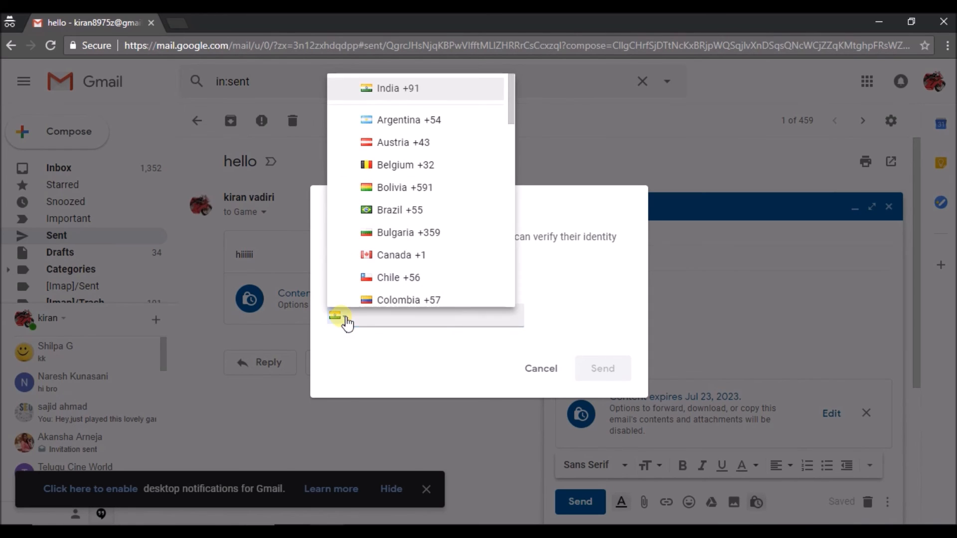
click(367, 210)
text(0000000000)
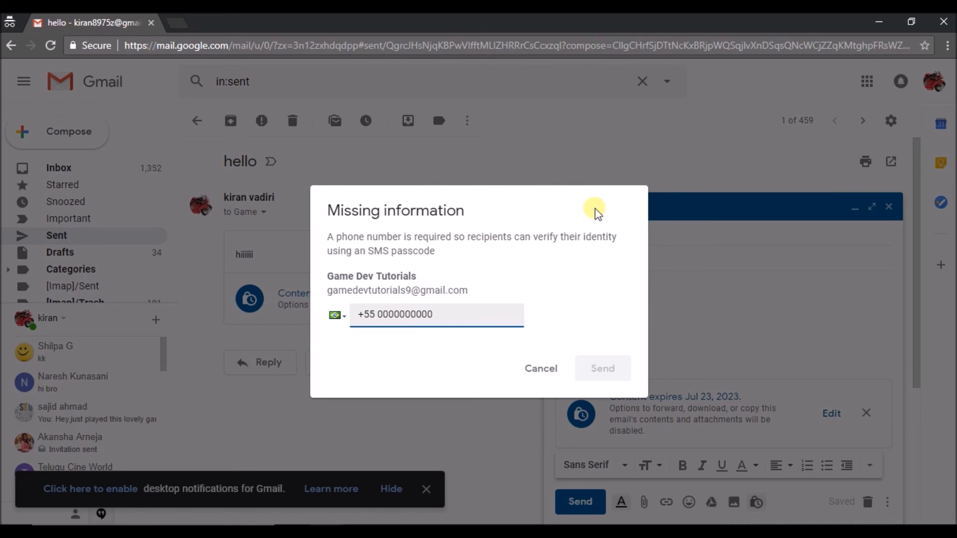
click(679, 161)
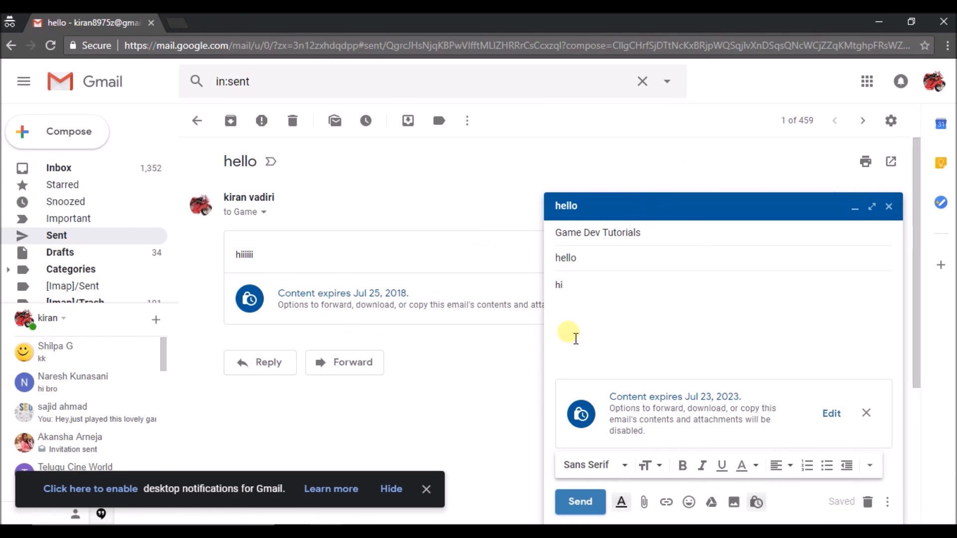